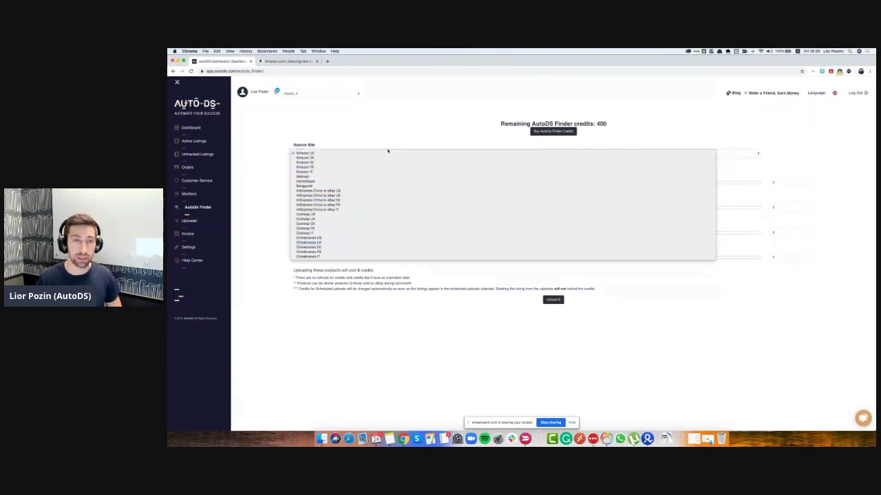
# Keep Amazon US as the source site and set the quantity of products with high chance of coupons to 100.
pyautogui.click(399, 124)
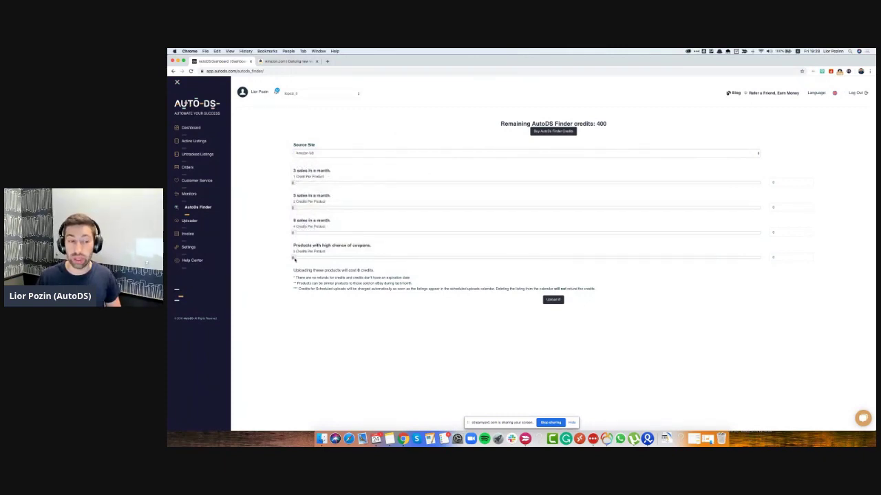
pyautogui.moveTo(295, 259); pyautogui.dragTo(307, 258)
pyautogui.click(785, 257)
pyautogui.press('BackSpace')
pyautogui.press('BackSpace')
pyautogui.write('100')
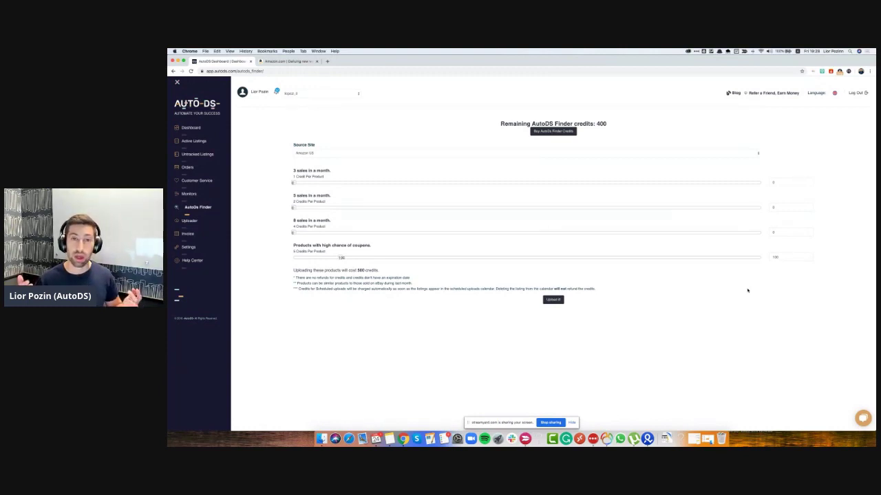
# Set the quantity of products with 8 sales in a month to 10 and submit the finder upload.
pyautogui.tripleClick(310, 221)
pyautogui.click(349, 223)
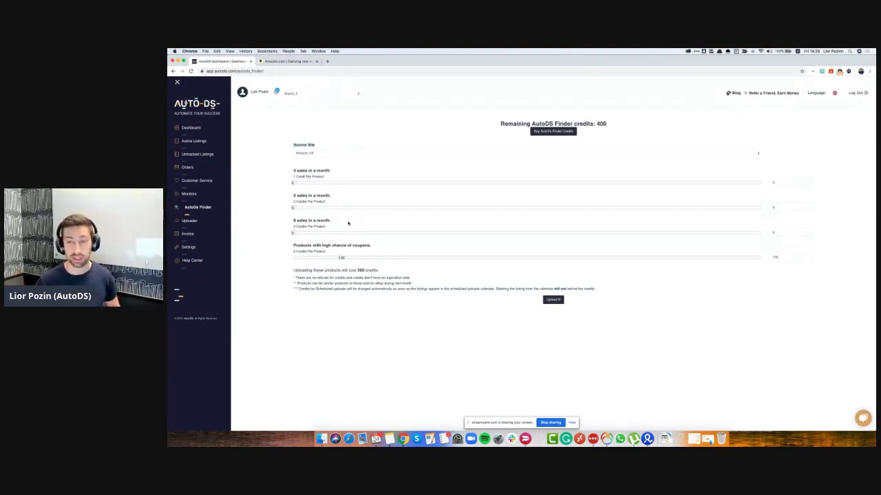
pyautogui.press('Up')
pyautogui.press('Up')
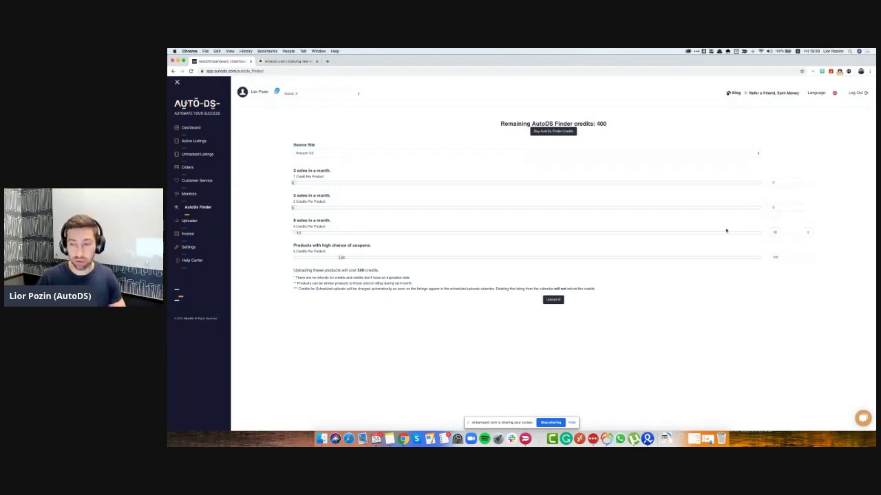
pyautogui.click(554, 300)
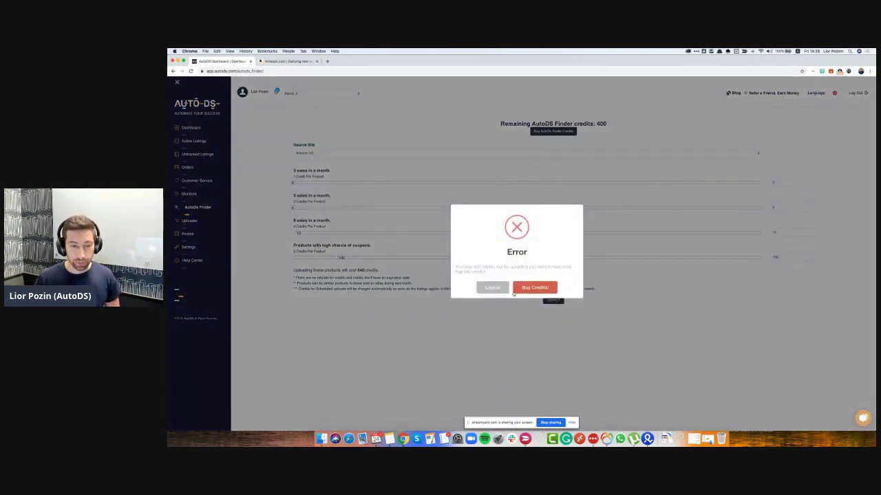
# Dismiss the credits error, set the quantity of products with high chance of coupons to 10, and resubmit the upload.
pyautogui.click(492, 288)
pyautogui.click(775, 257)
pyautogui.press('BackSpace')
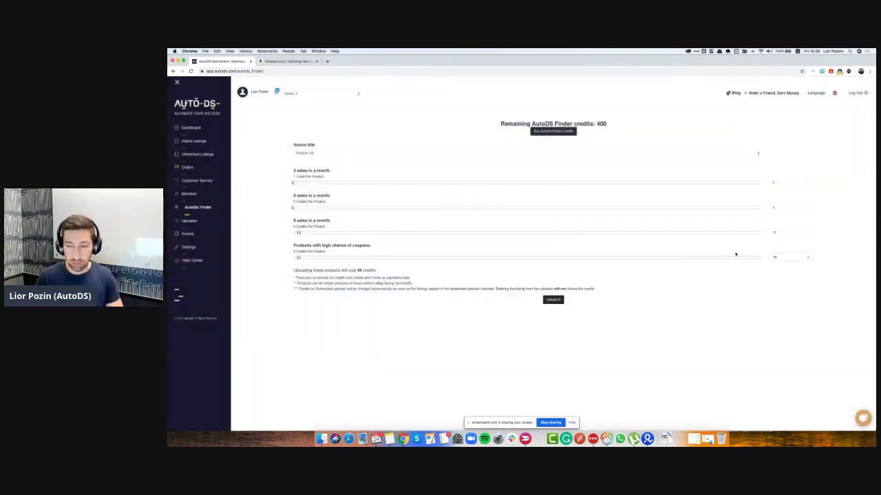
pyautogui.click(554, 300)
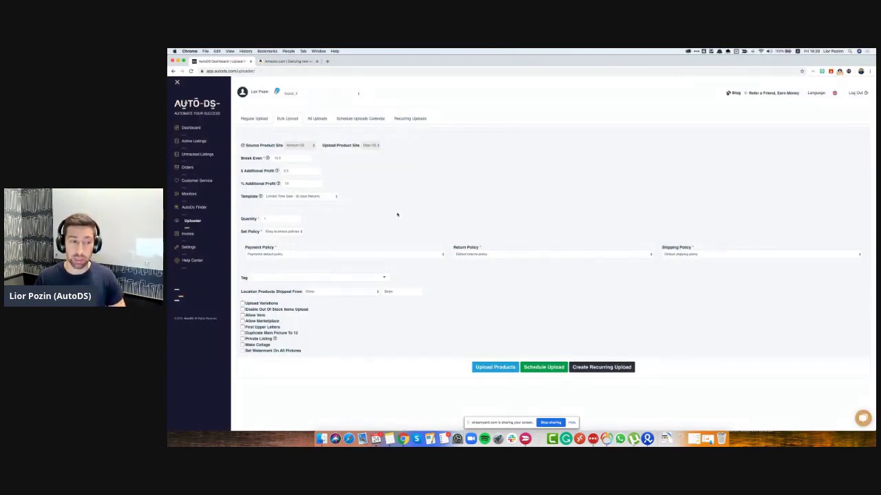
# Check the template options of the bulk upload and open the upload time setting of a new recurring upload.
pyautogui.click(326, 198)
pyautogui.click(341, 198)
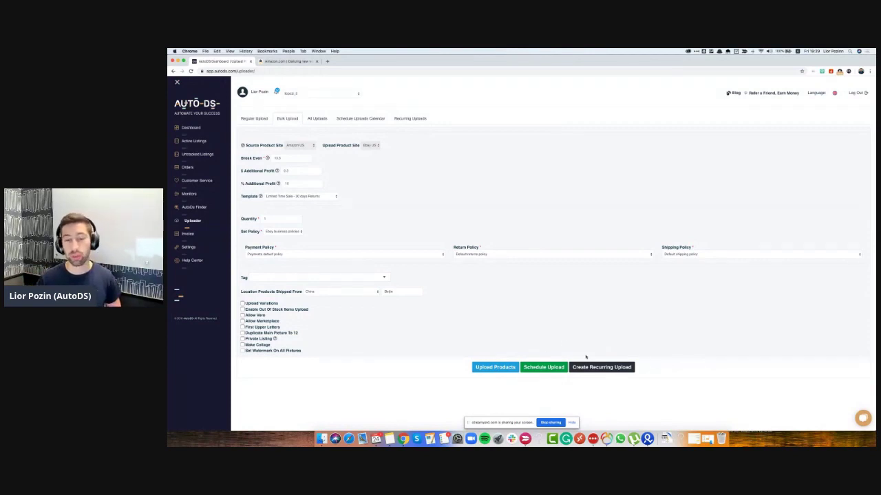
pyautogui.click(601, 370)
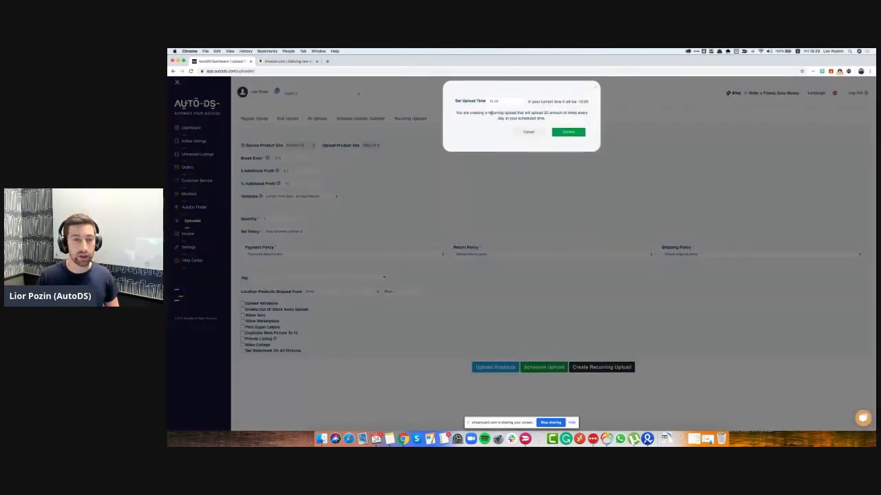
pyautogui.click(491, 103)
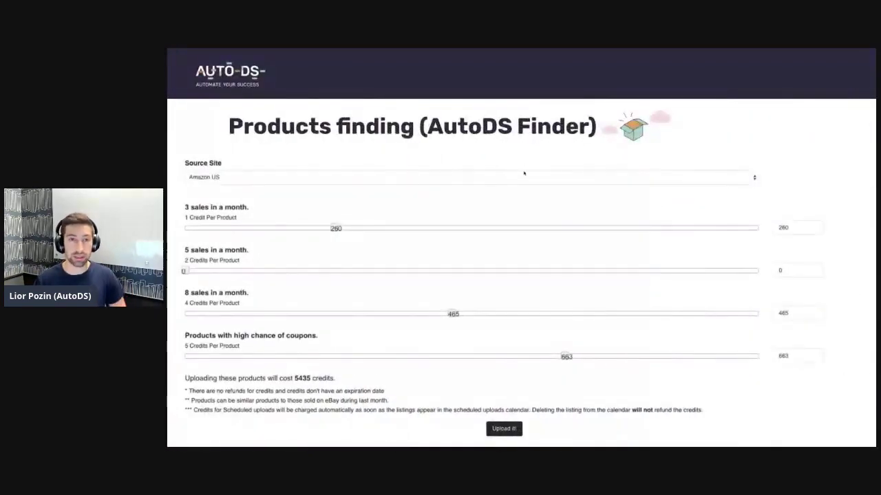
pyautogui.press('Right')
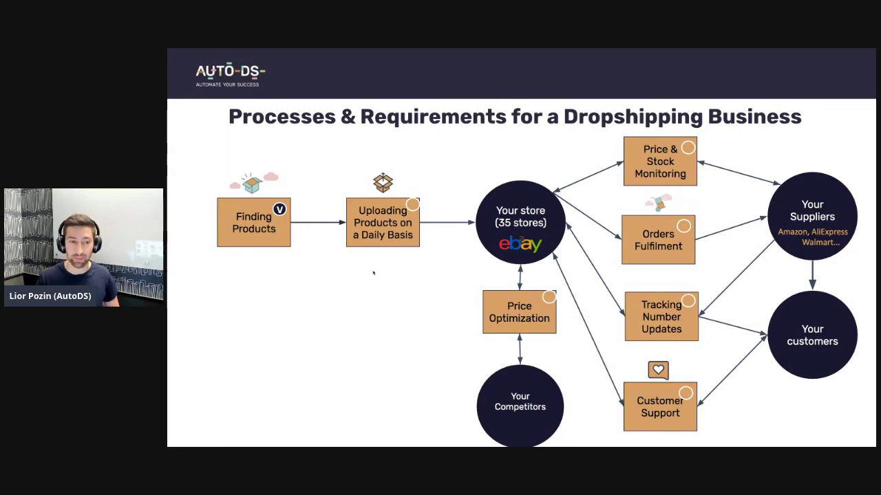
pyautogui.press('Right')
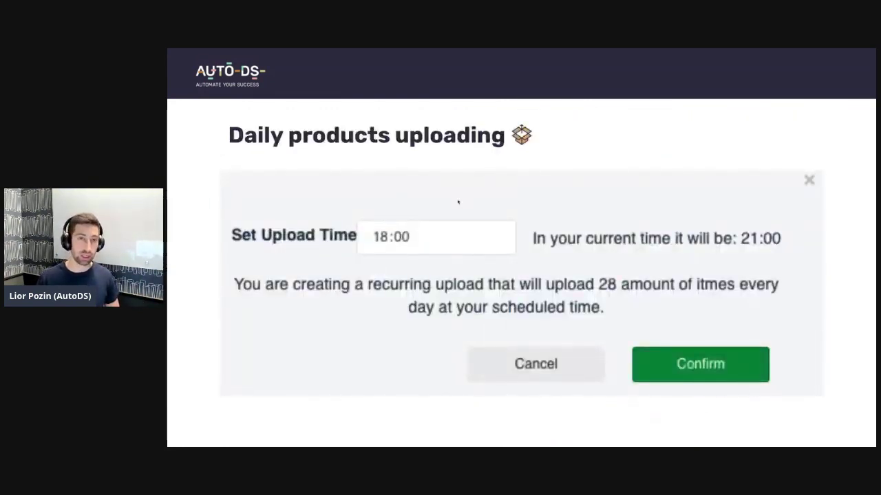
pyautogui.press('super+Tab')
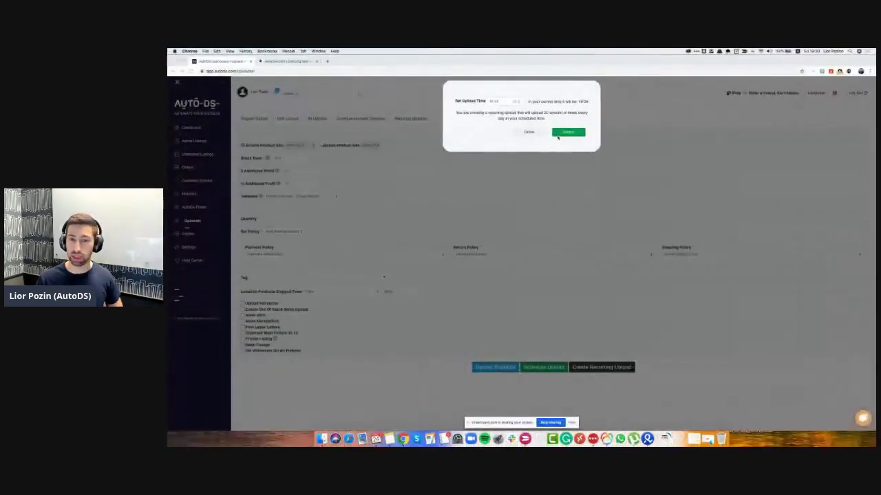
pyautogui.press('super+Tab')
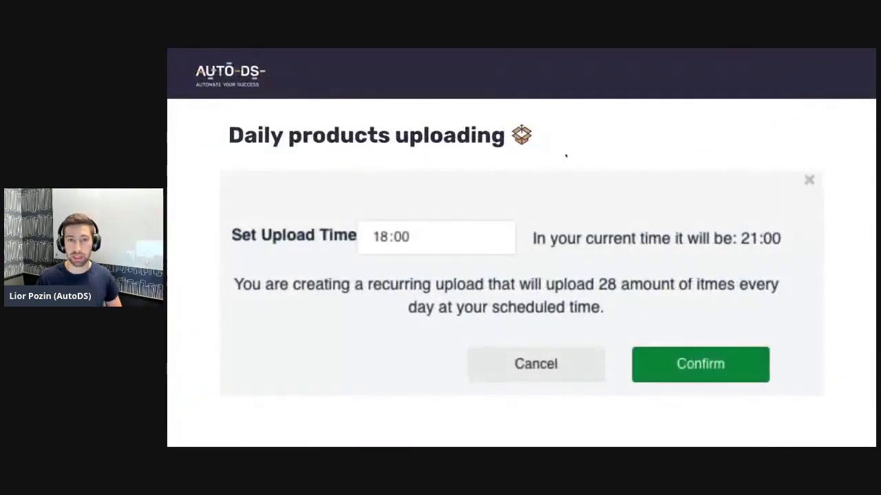
pyautogui.press('Right')
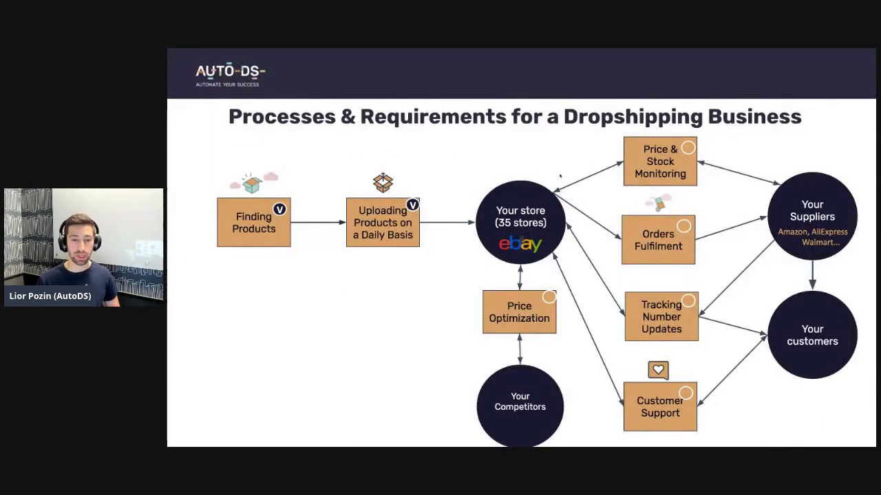
pyautogui.press('Right')
pyautogui.press('super+Tab')
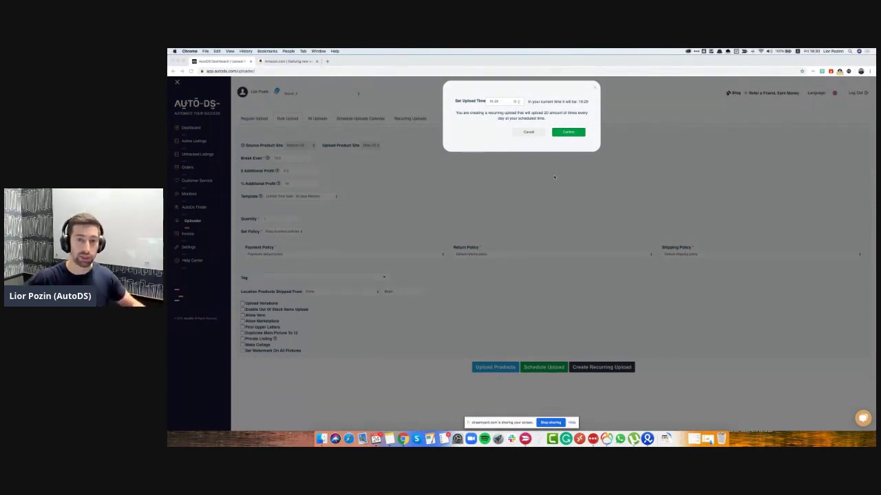
# Cancel the recurring upload, reopen the uploader, and grab the product details using the Amazon backpack page's URL.
pyautogui.click(529, 132)
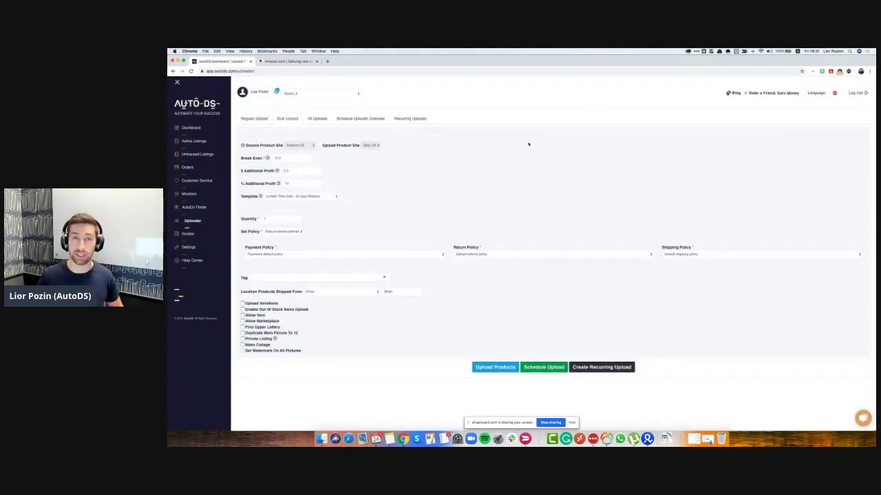
pyautogui.click(219, 223)
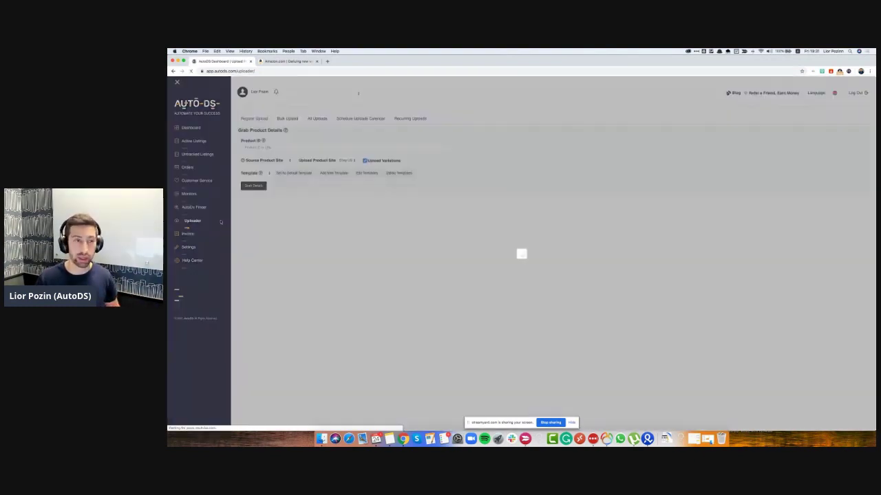
pyautogui.click(289, 61)
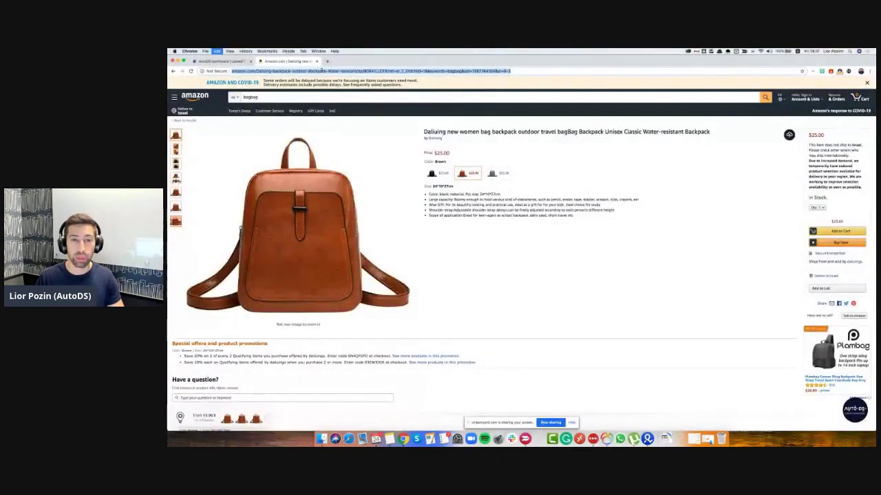
pyautogui.click(232, 62)
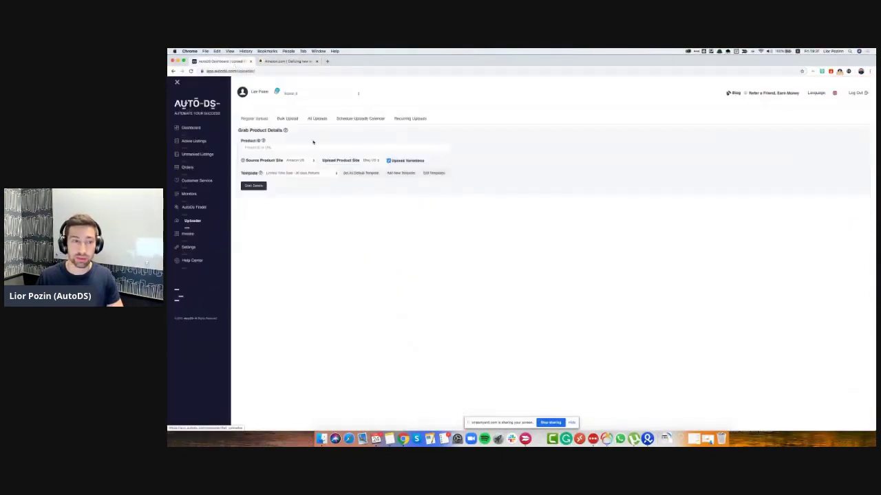
pyautogui.click(313, 144)
pyautogui.press('super+v')
pyautogui.click(254, 186)
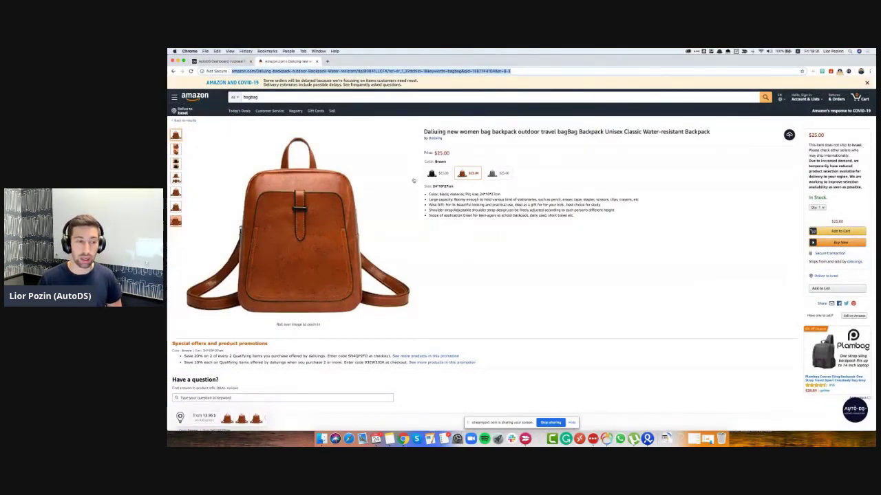
# Examine the special offers and product promotions on the Amazon backpack page and return to the uploader.
pyautogui.scroll(-3, 451, 271)
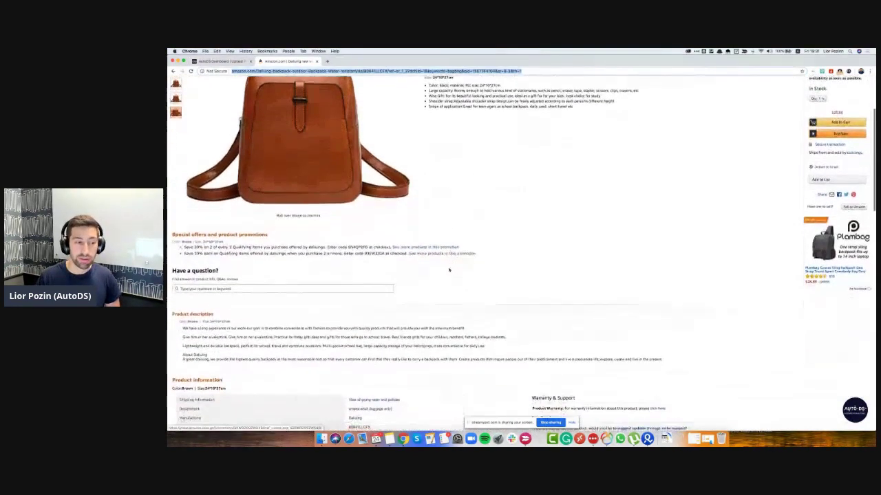
pyautogui.moveTo(173, 233); pyautogui.dragTo(223, 242)
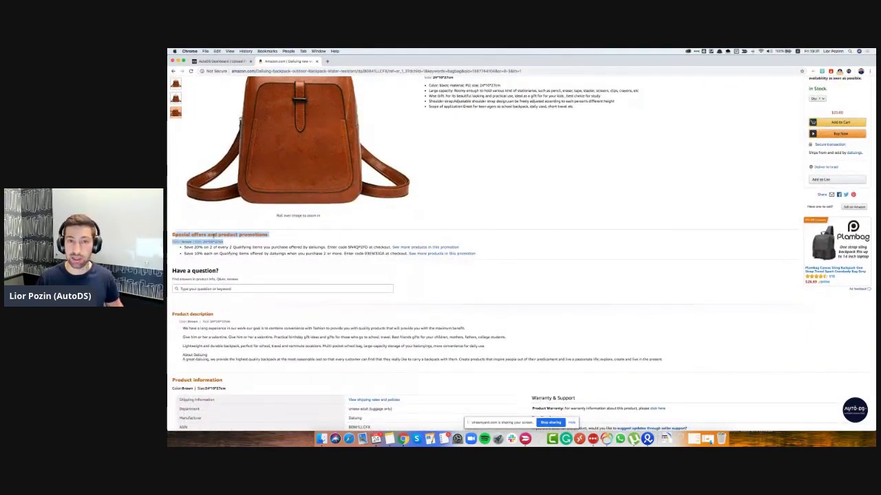
pyautogui.click(328, 235)
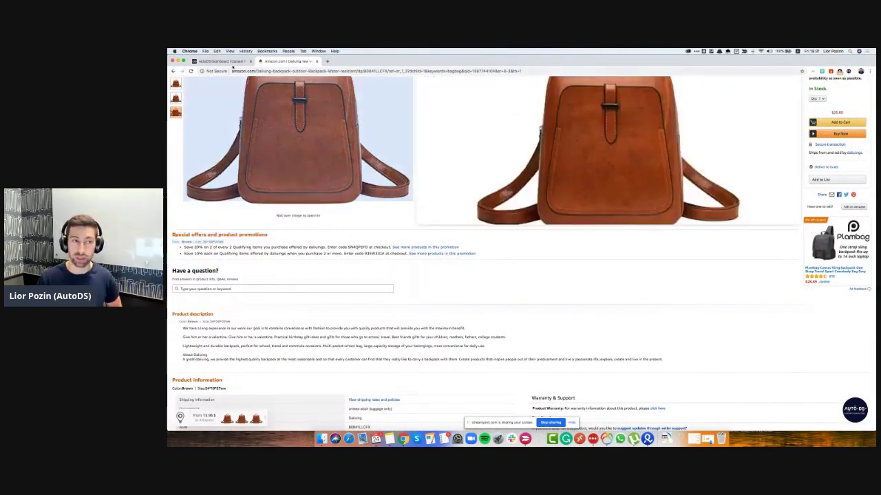
pyautogui.click(221, 61)
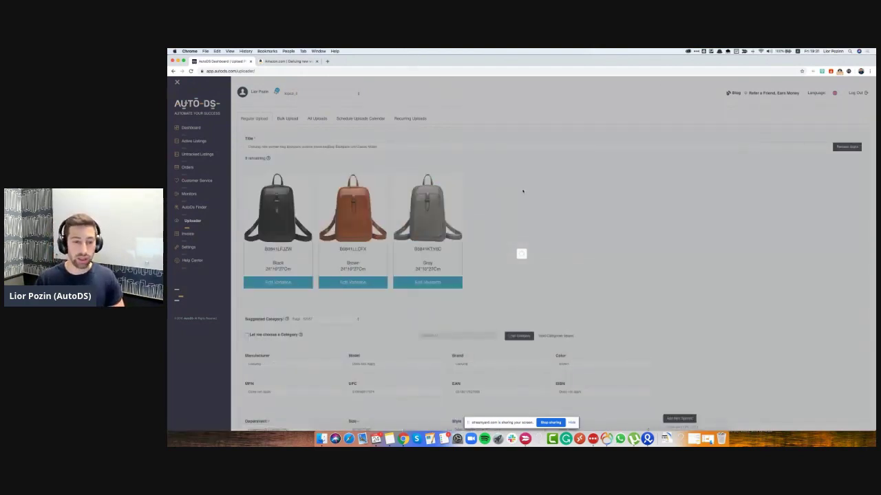
# Review the grabbed listing's title and the brown backpack variation's quantity, price and profit fields.
pyautogui.scroll(-1, 523, 189)
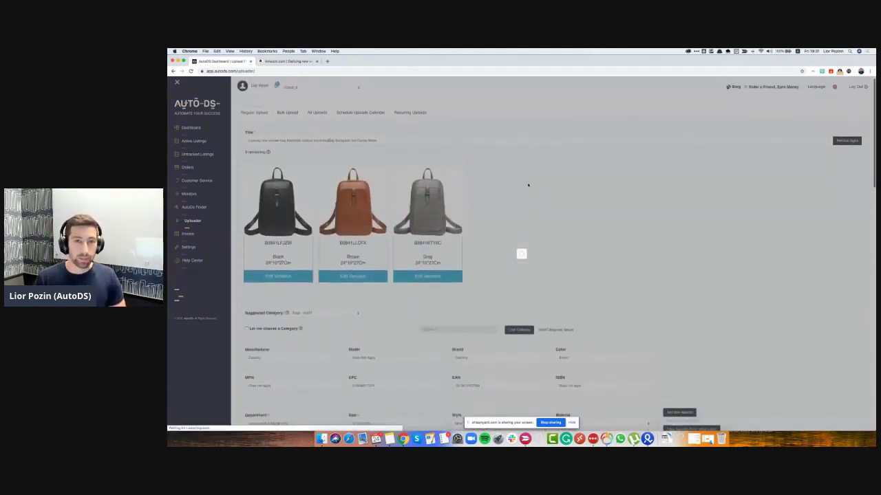
pyautogui.scroll(-1, 514, 216)
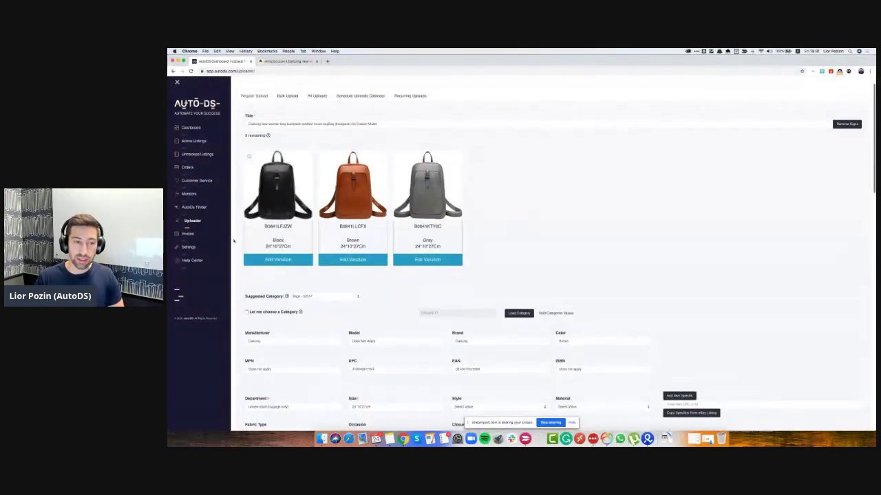
pyautogui.moveTo(379, 125); pyautogui.dragTo(201, 119)
pyautogui.click(501, 185)
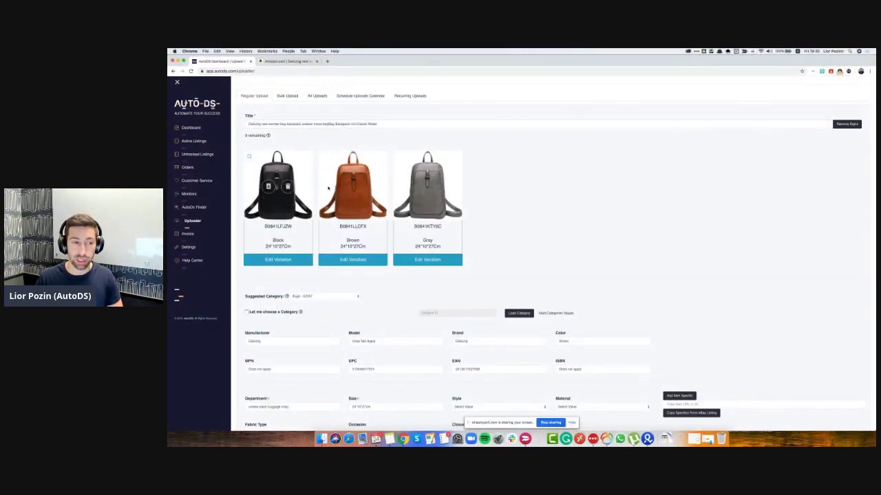
pyautogui.click(352, 259)
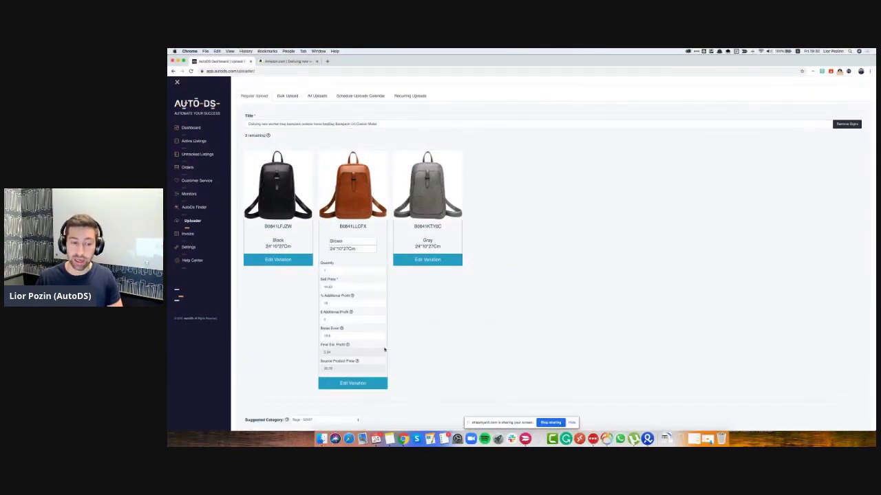
pyautogui.click(356, 379)
# Review the listing's item specifics, product photos, description template, mobile preview, and shipping location and policy settings.
pyautogui.scroll(-1, 367, 375)
pyautogui.scroll(-10, 367, 376)
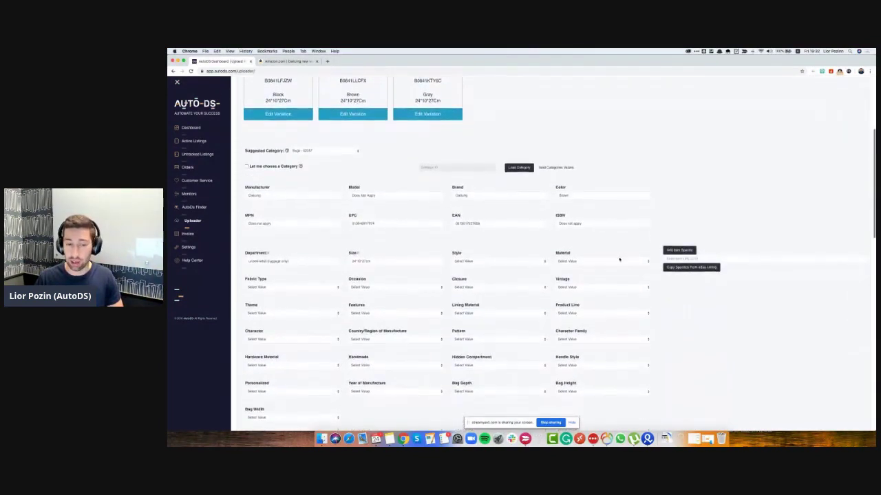
pyautogui.scroll(3, 612, 260)
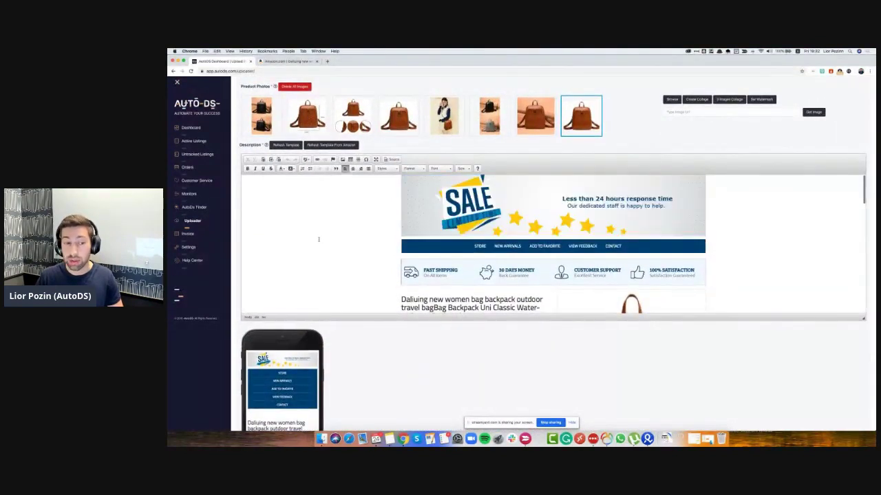
pyautogui.scroll(-2, 332, 242)
pyautogui.scroll(-5, 338, 240)
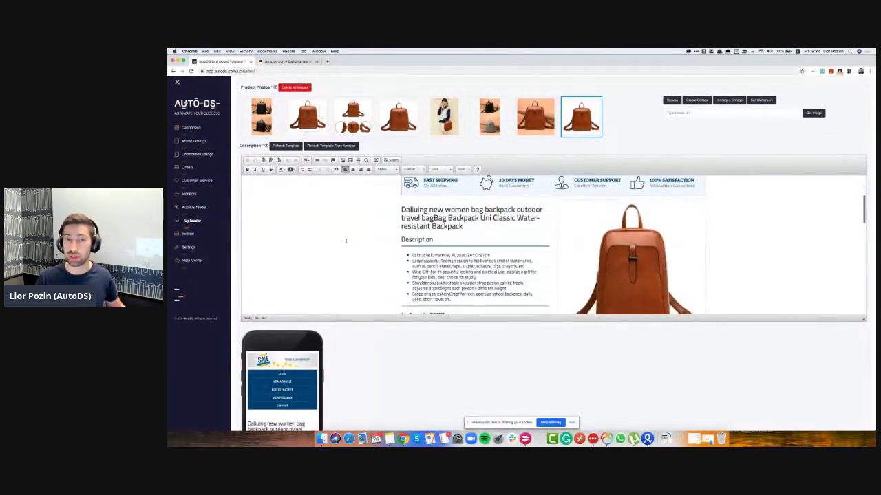
pyautogui.scroll(-10, 355, 240)
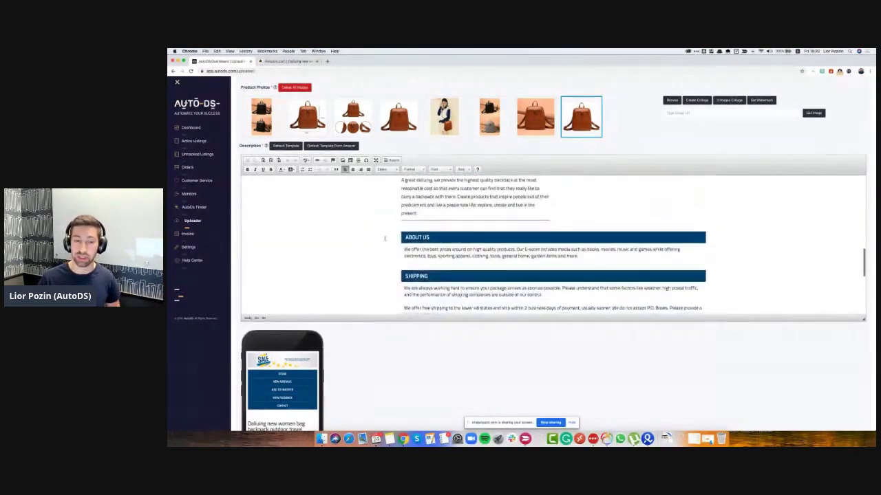
pyautogui.scroll(-5, 469, 239)
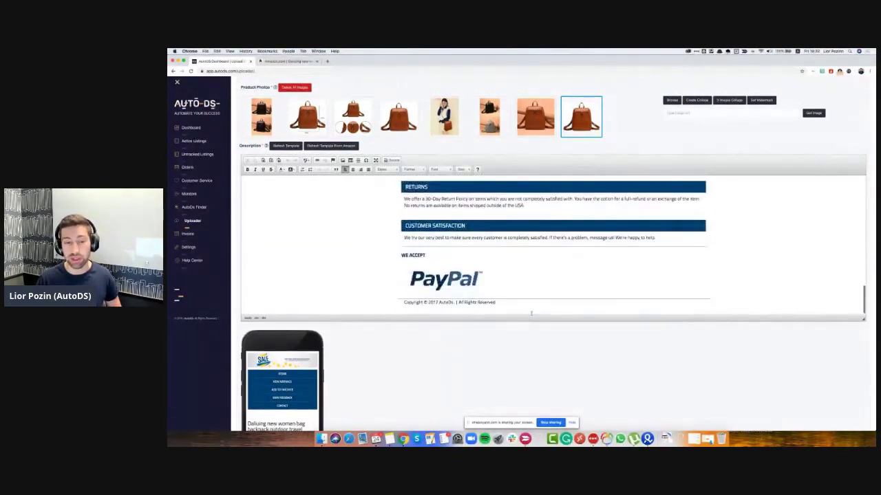
pyautogui.scroll(-10, 539, 340)
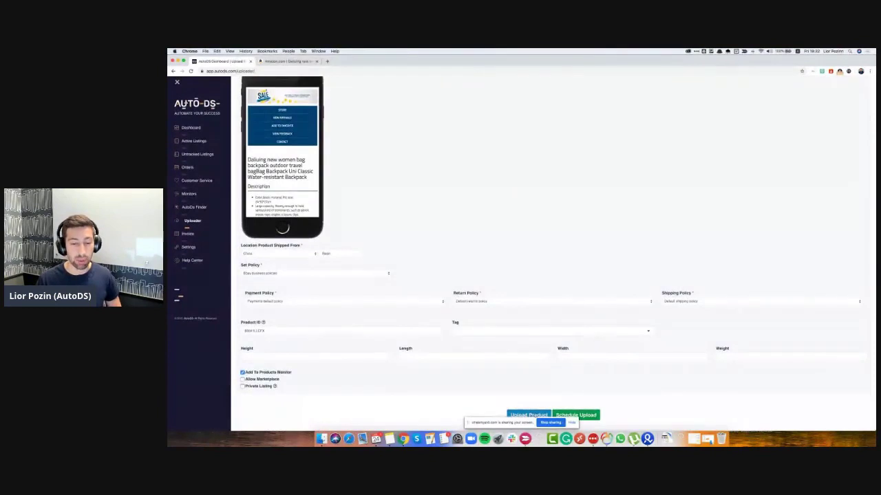